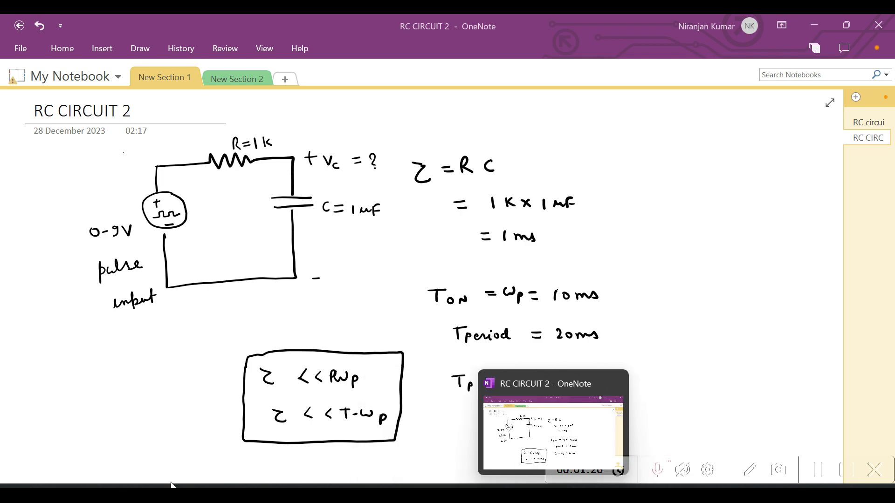
Launch LTspice XVII and create a new blank schematic
key("super")
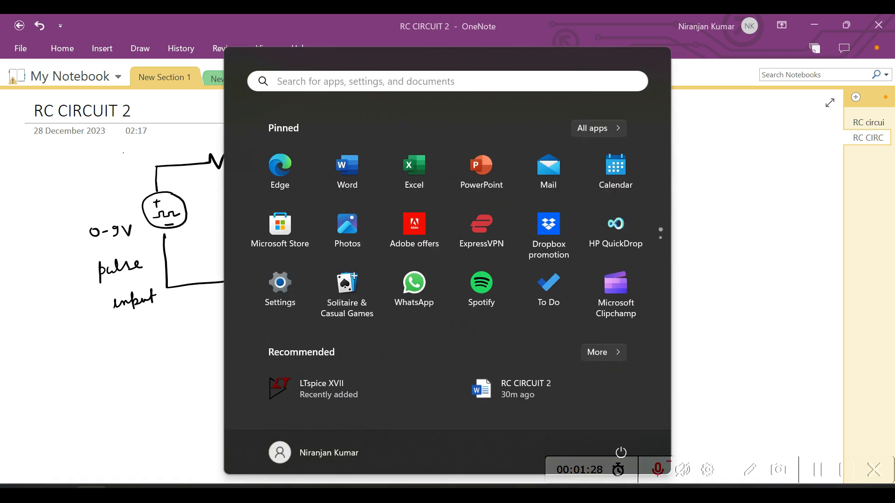
type("l")
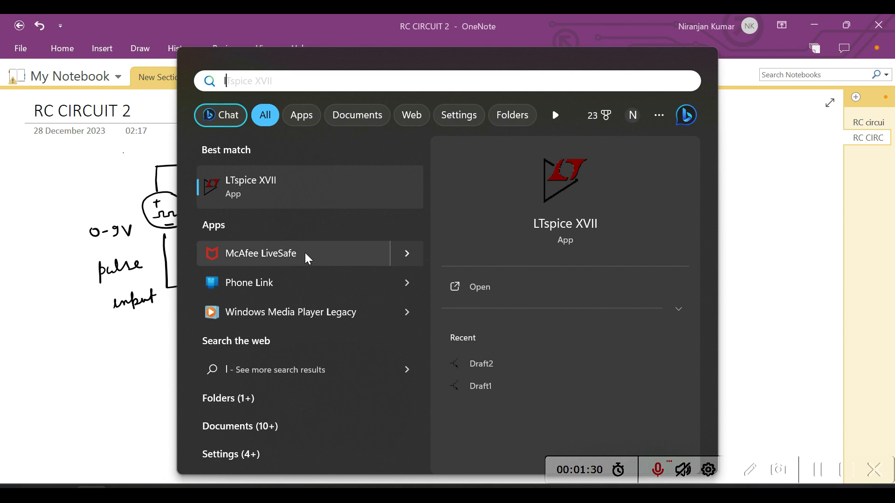
left_click(271, 201)
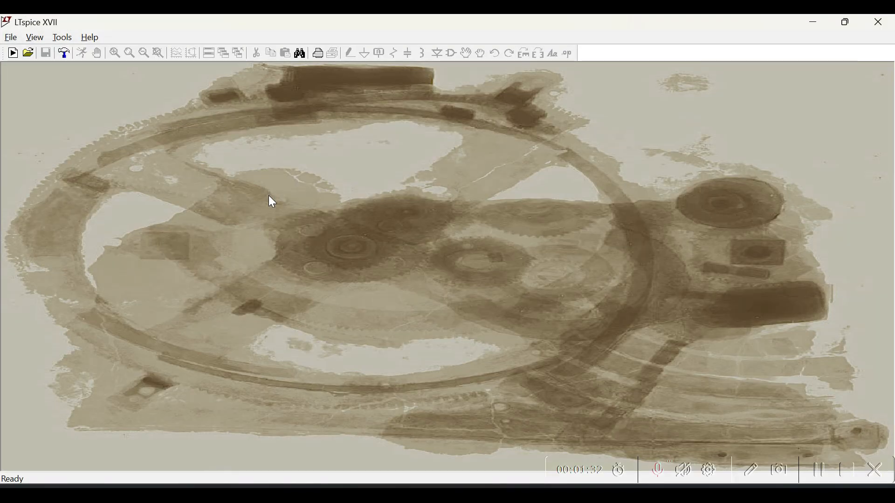
left_click(13, 39)
left_click(29, 52)
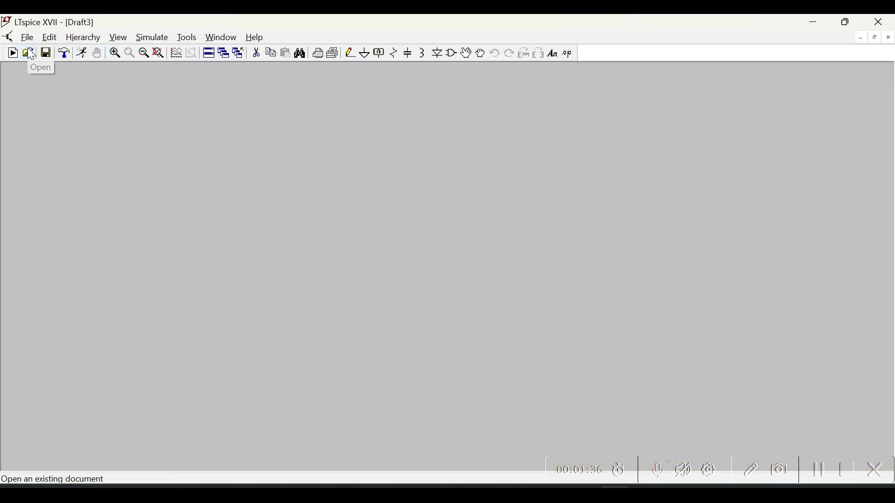
Place one voltage source from the component library on the left part of the schematic
left_click(451, 54)
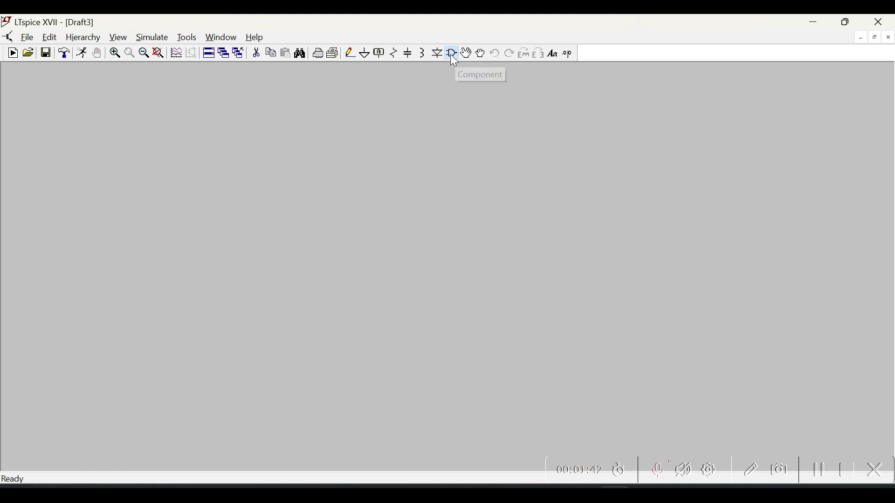
type("v")
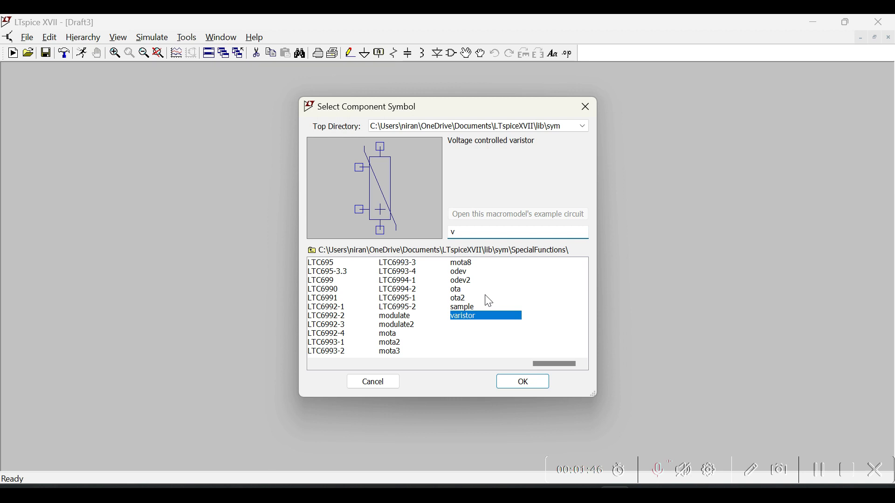
type("ol")
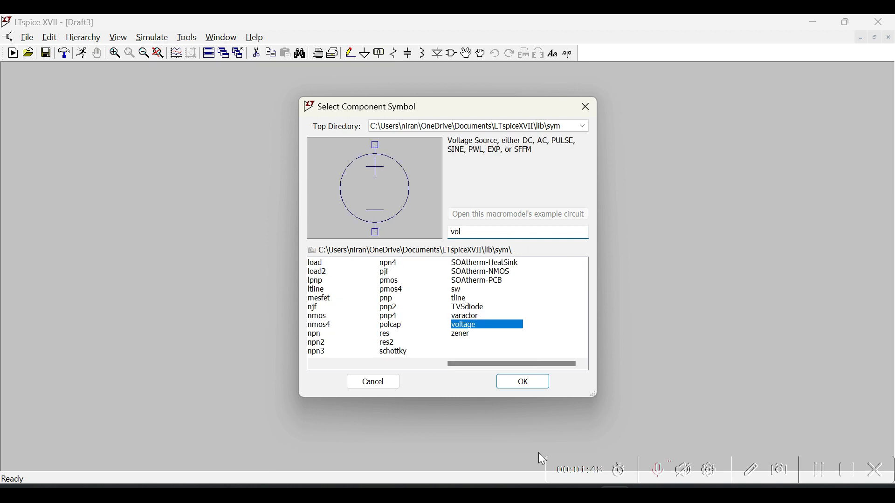
left_click(521, 381)
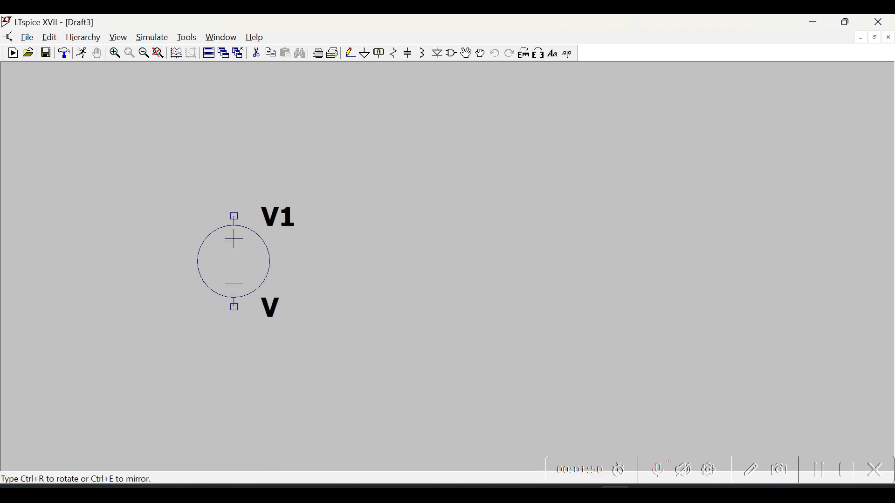
left_click(289, 261)
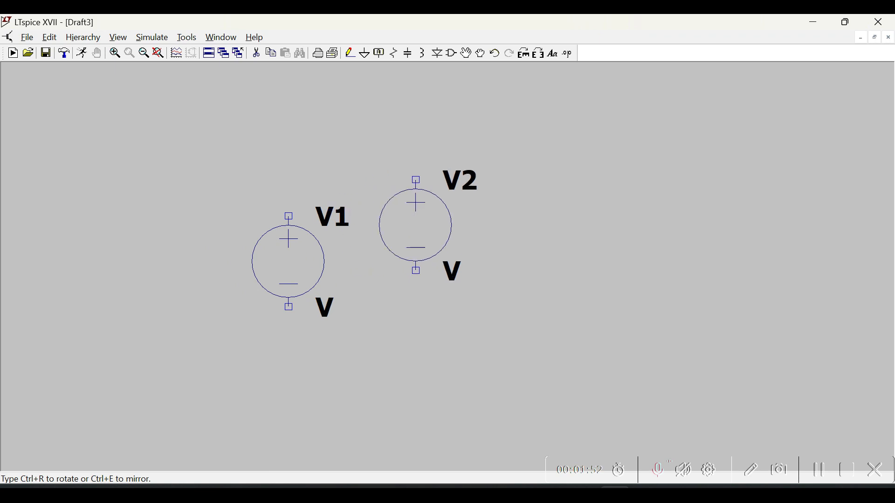
key("Escape")
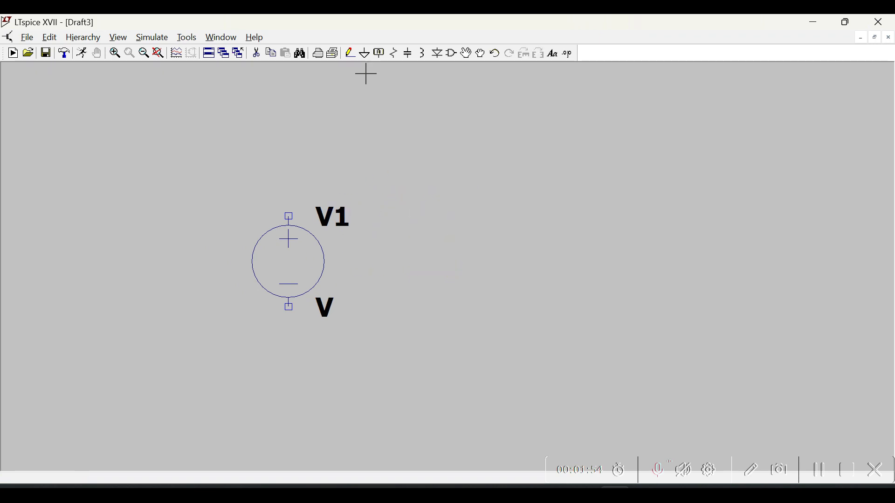
Place one horizontally rotated resistor above and to the right of the voltage source
left_click(392, 55)
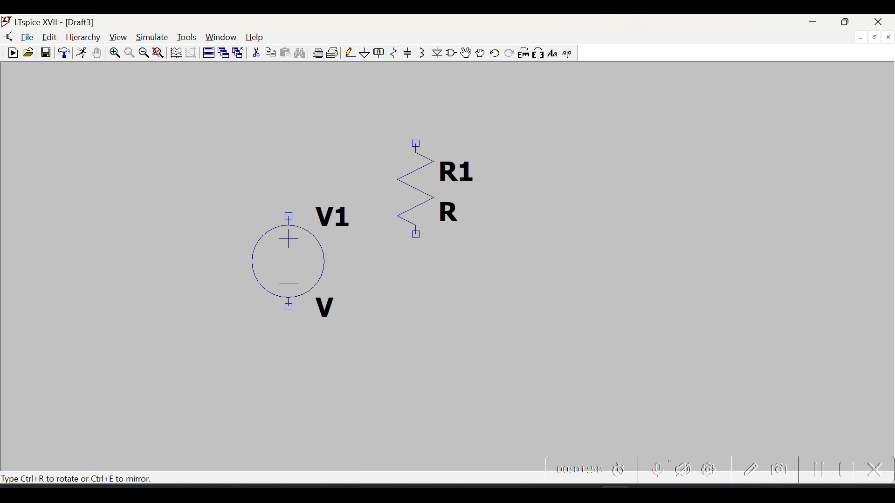
key("ctrl+r")
left_click(470, 161)
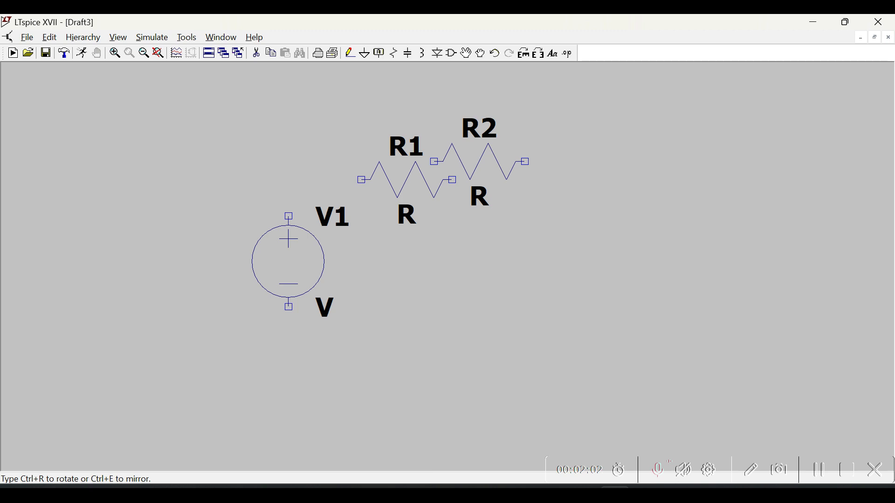
key("Escape")
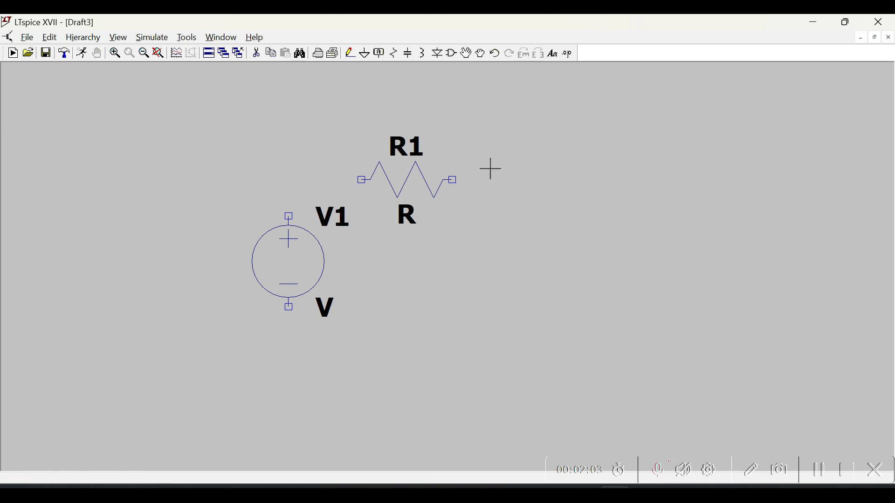
Place one vertical capacitor to the right of the resistor, slightly below its level
left_click(408, 53)
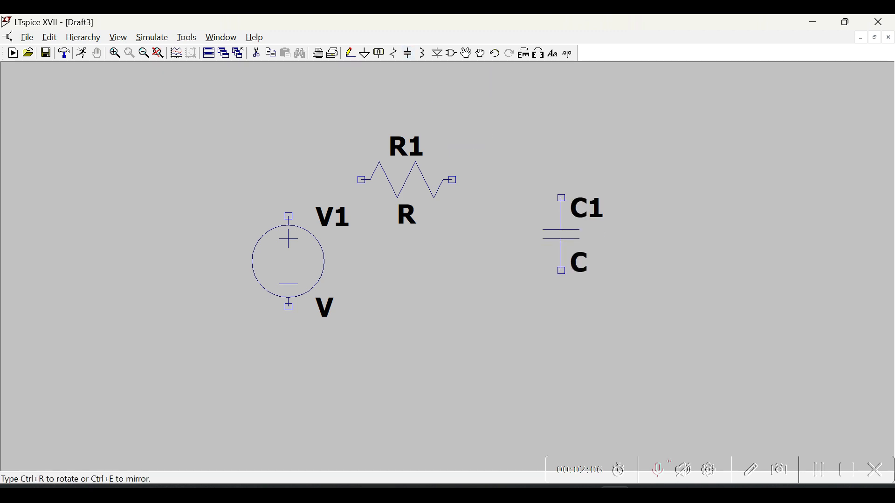
left_click(562, 216)
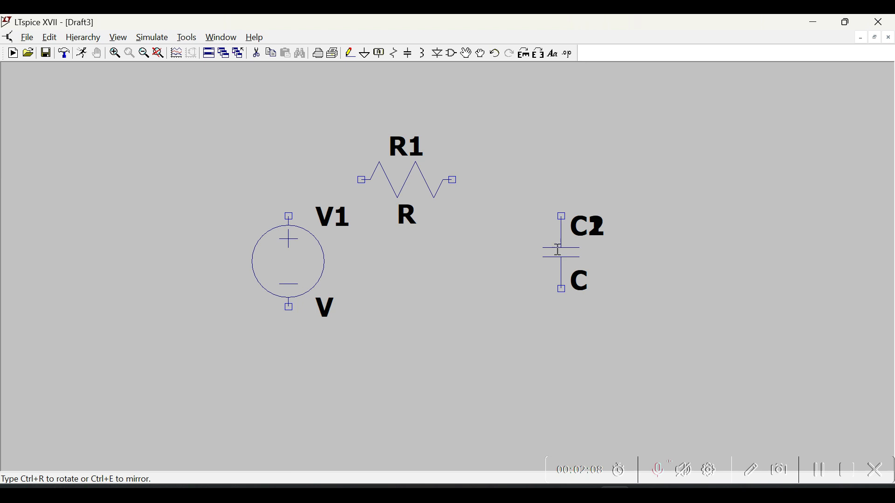
key("Escape")
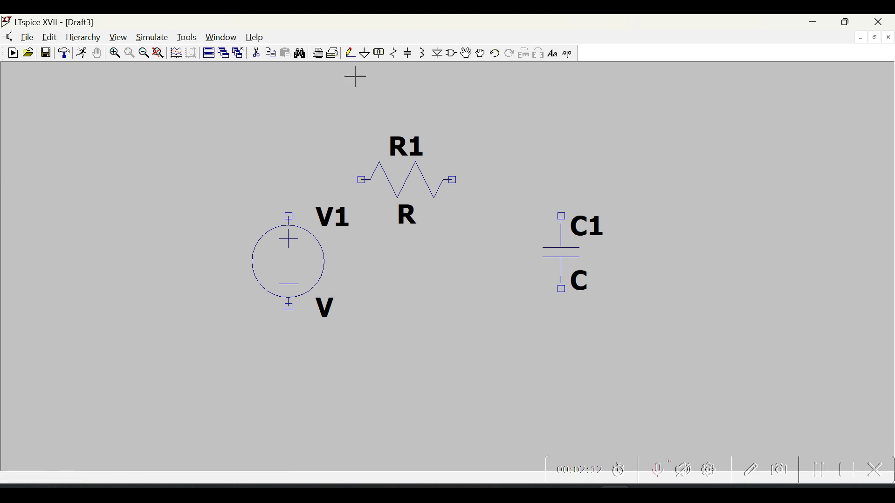
Place a ground symbol below the components, between the voltage source and the capacitor
key("g")
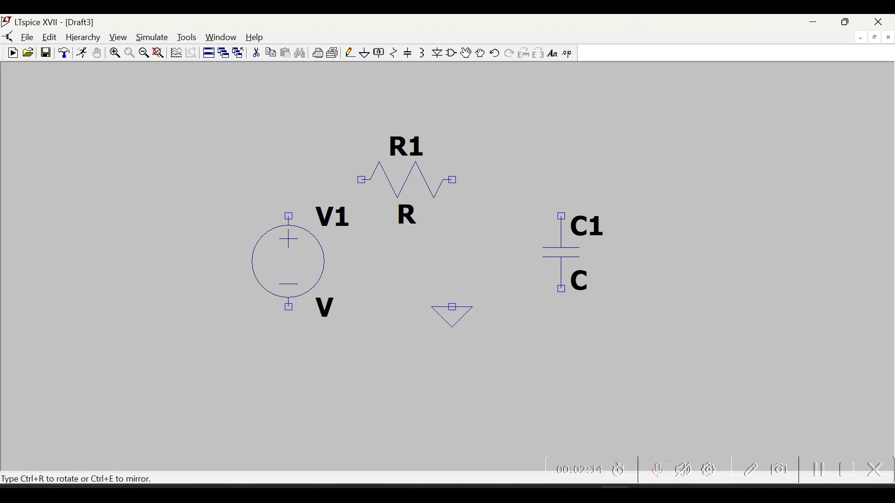
left_click(470, 364)
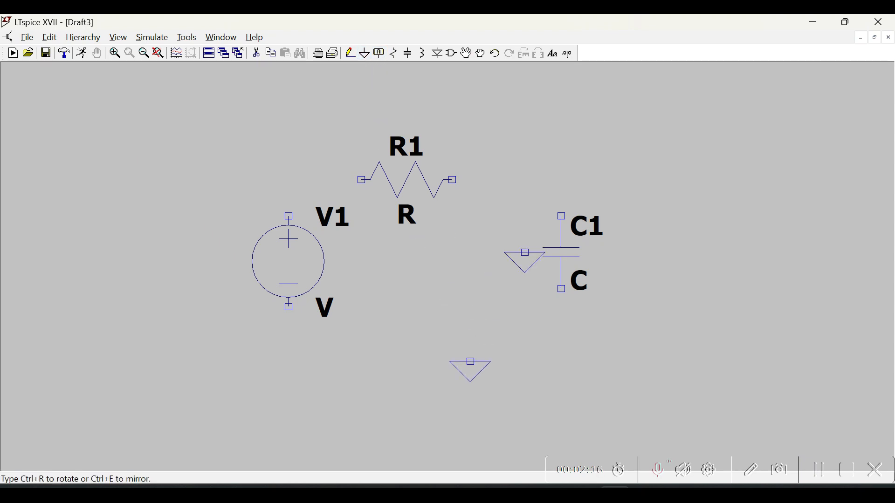
key("Escape")
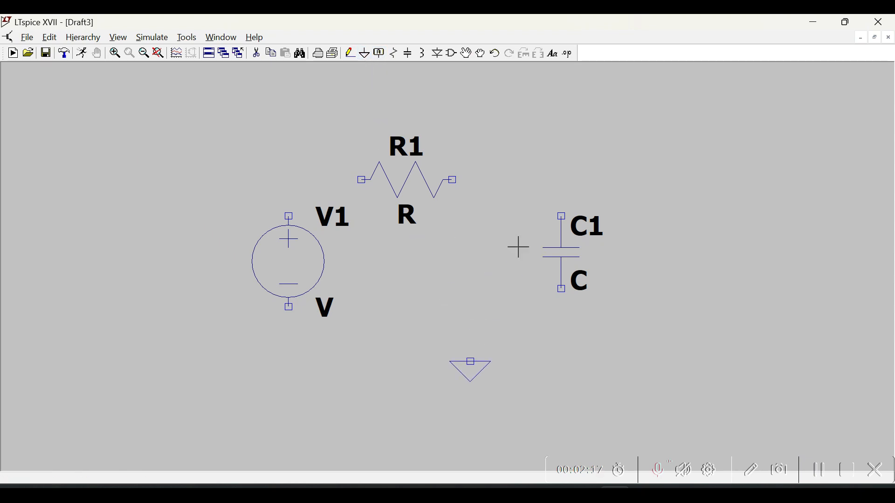
Wire the source's positive terminal to the resistor and the resistor's other end to the capacitor's upper terminal
left_click(350, 55)
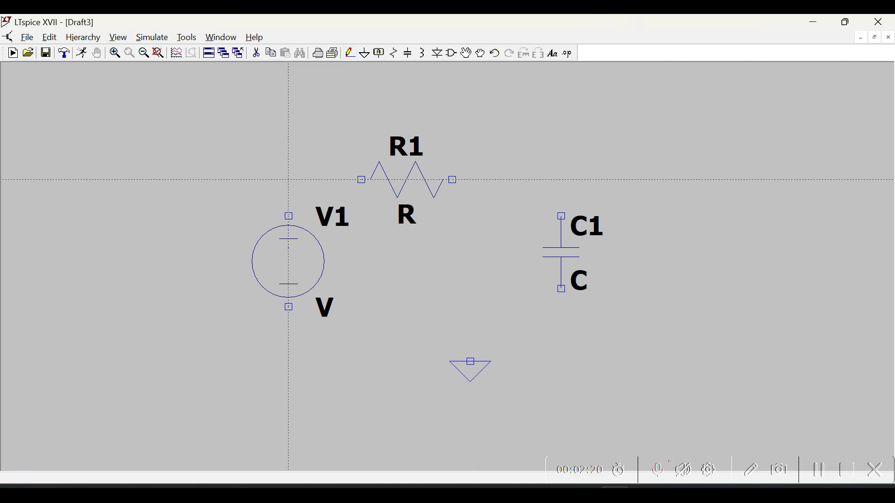
left_click(289, 216)
left_click(362, 179)
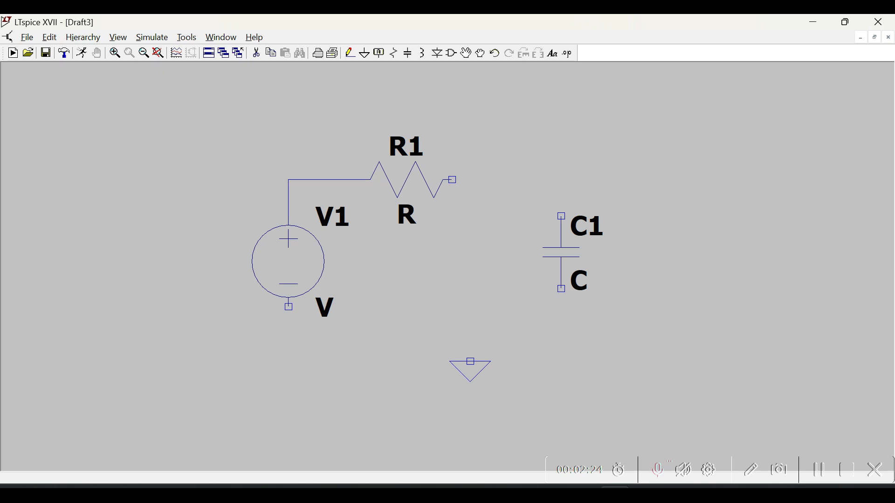
left_click(452, 179)
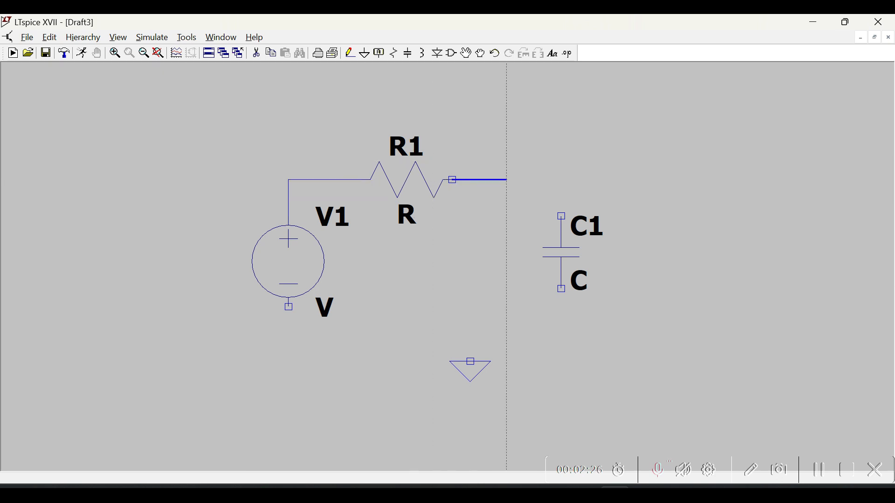
left_click(561, 216)
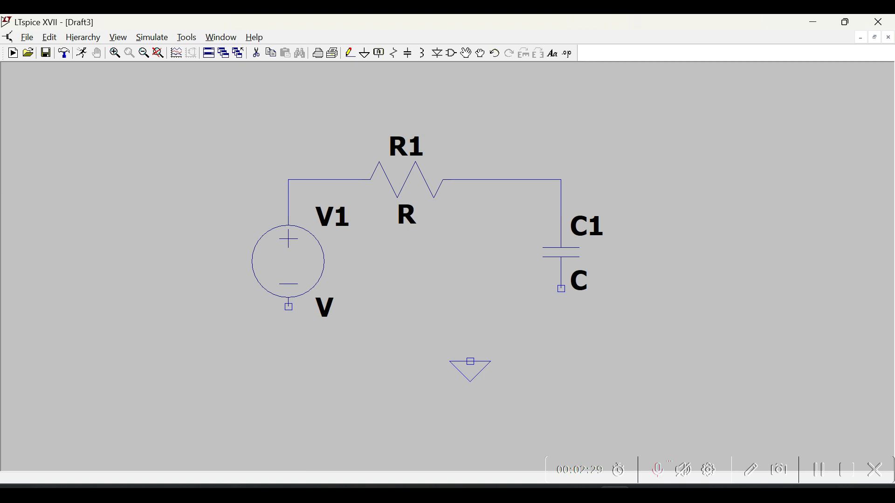
Wire the capacitor's lower terminal back to the source's negative terminal and connect the ground symbol to this return wire
left_click(562, 289)
left_click(561, 324)
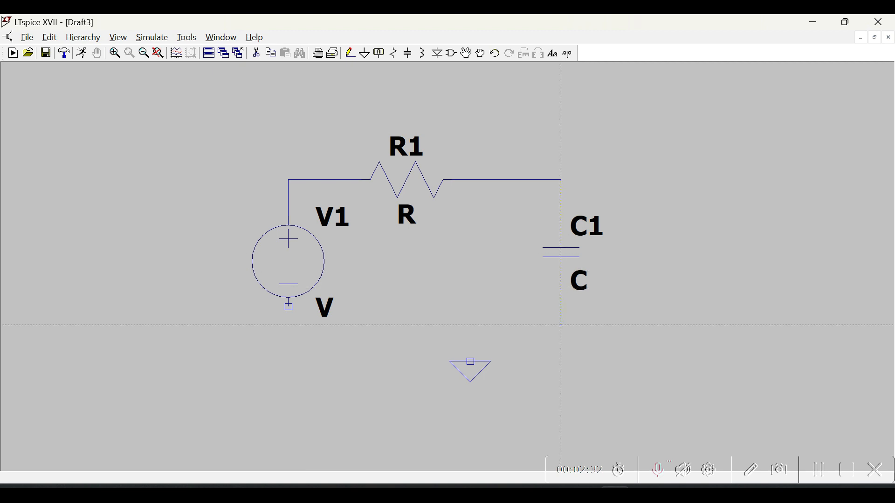
left_click(289, 325)
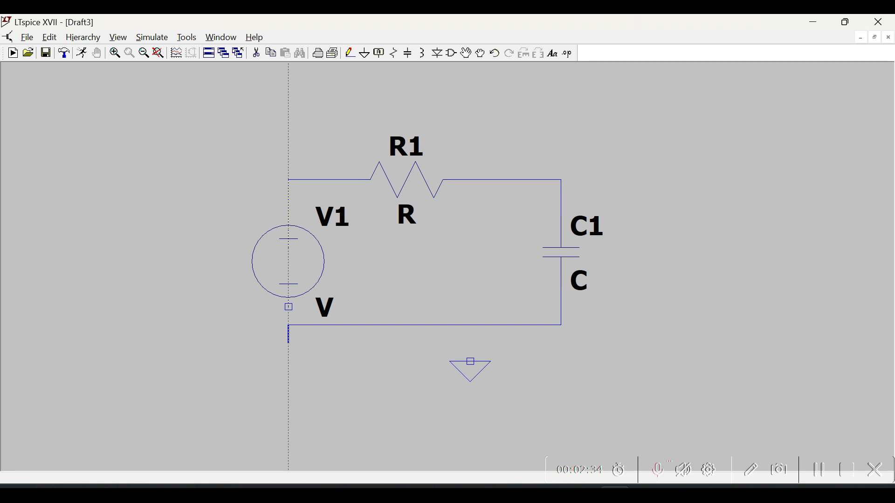
left_click(289, 306)
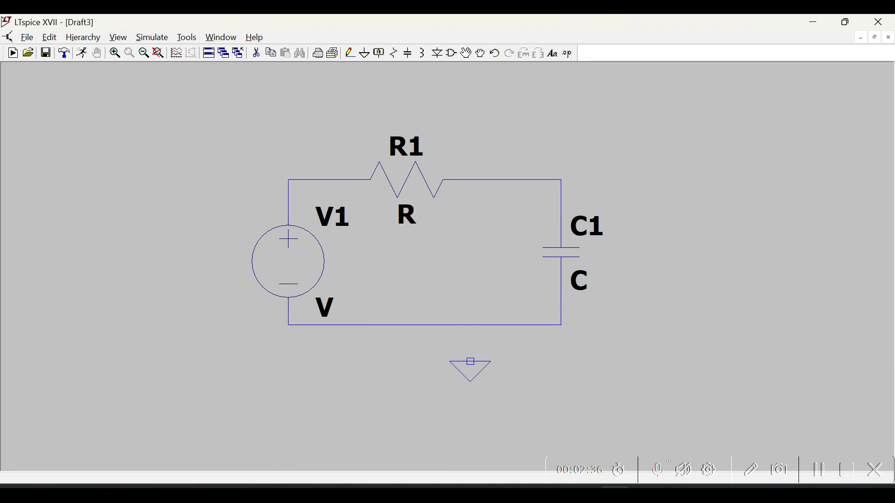
left_click(470, 362)
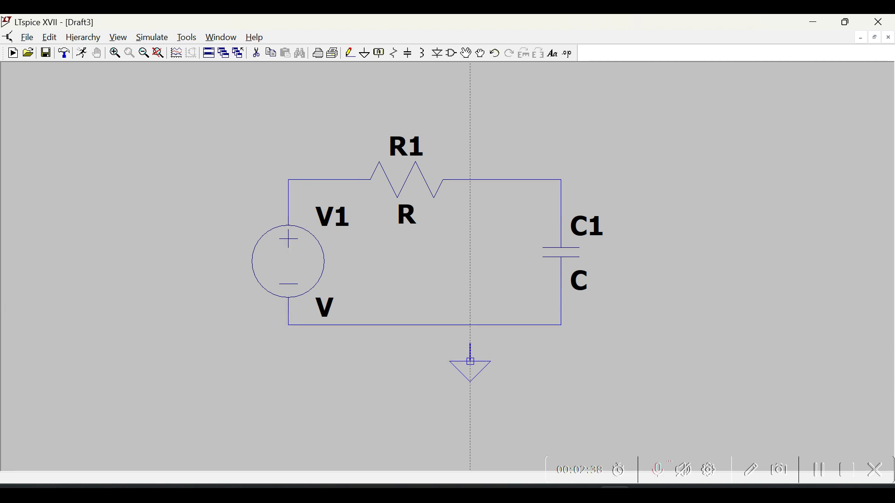
left_click(470, 325)
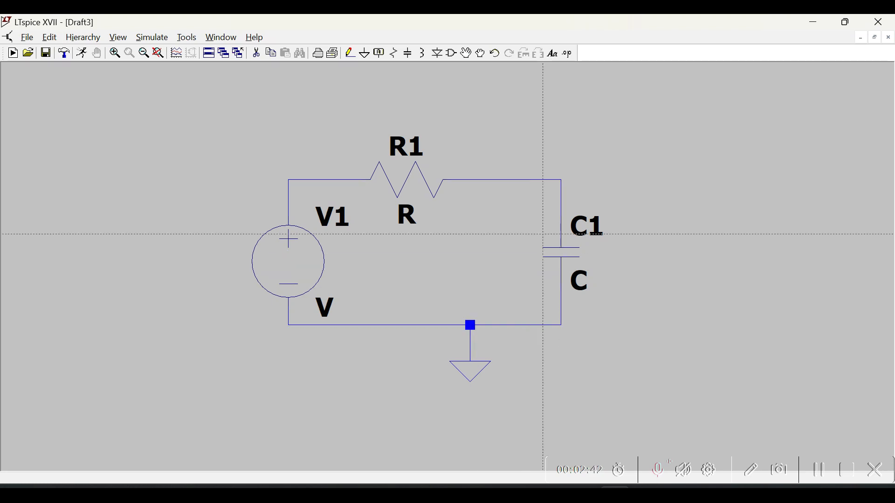
key("Escape")
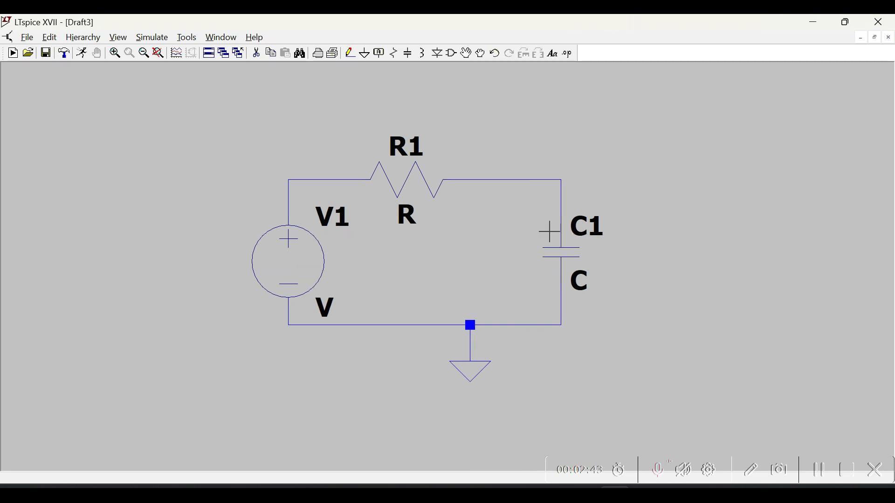
Set the resistance of resistor R1 to 1k
right_click(410, 183)
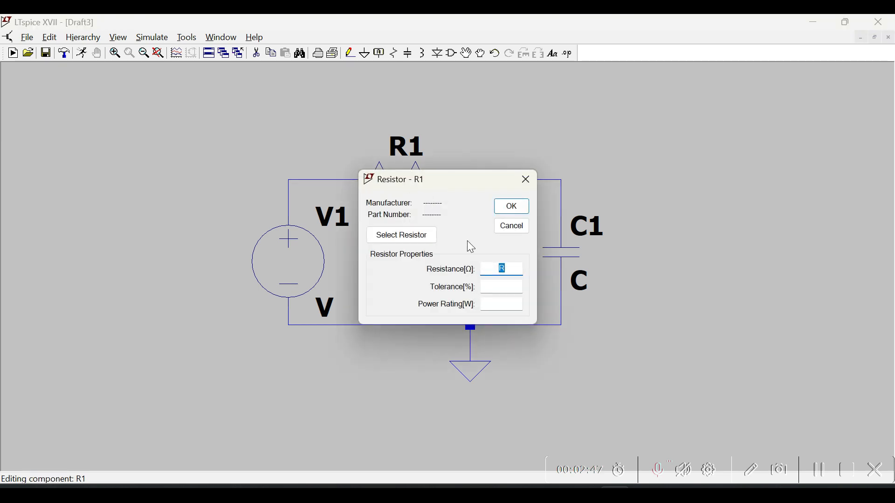
type("1k")
key("Return")
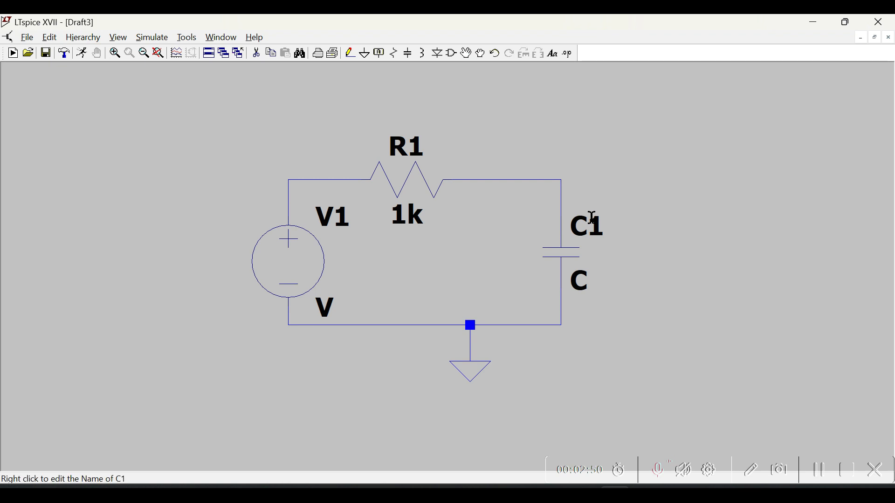
Set the capacitance of capacitor C1 to 1uF
right_click(569, 248)
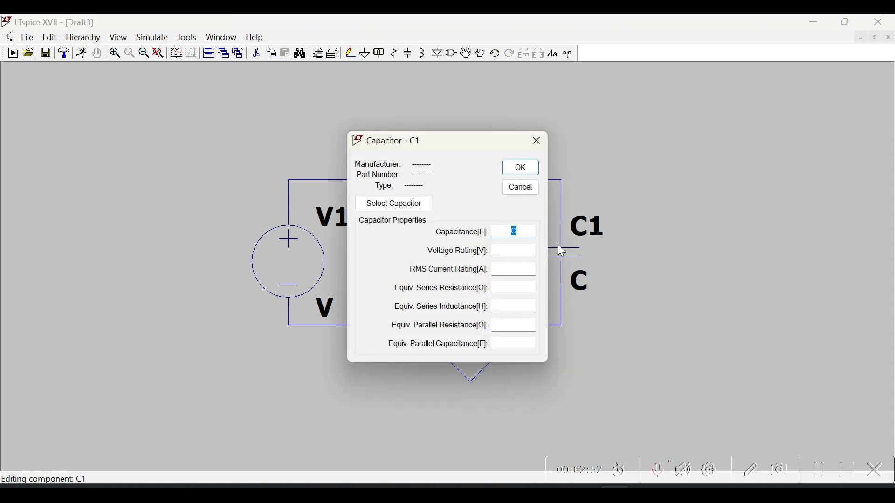
type("1u")
key("BackSpace")
type("UF")
key("BackSpace")
key("BackSpace")
key("BackSpace")
type("1uF")
key("Return")
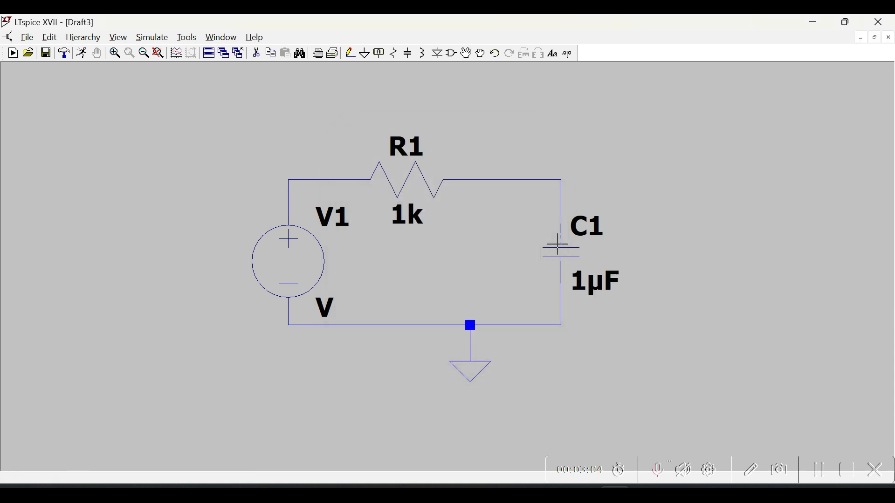
Define voltage source V1 as a PULSE function with an initial voltage of 0 and an on voltage of 9 V
right_click(303, 267)
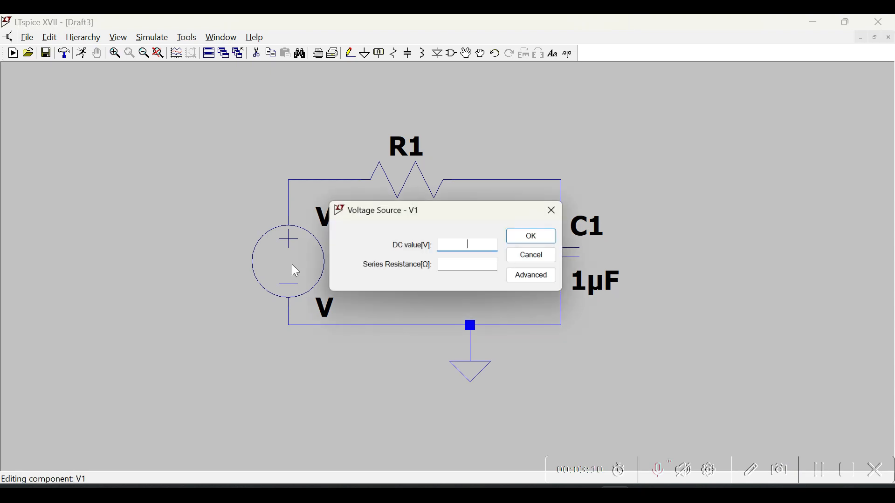
left_click(553, 277)
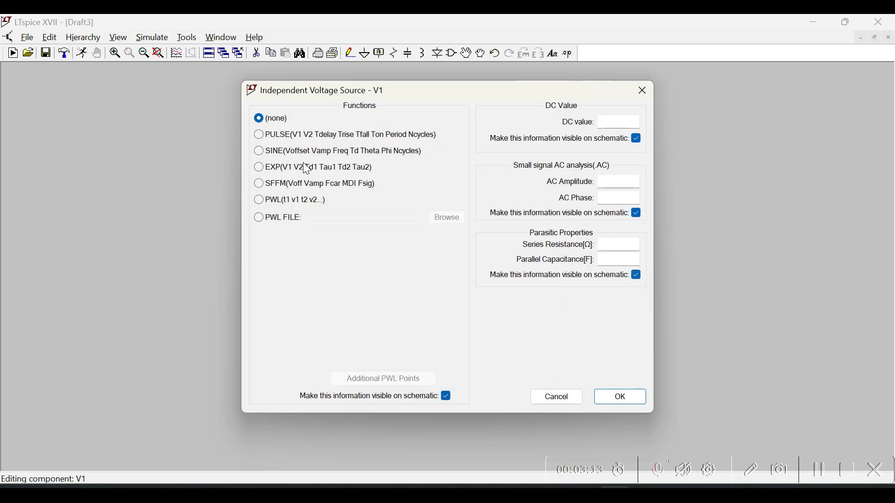
left_click(263, 137)
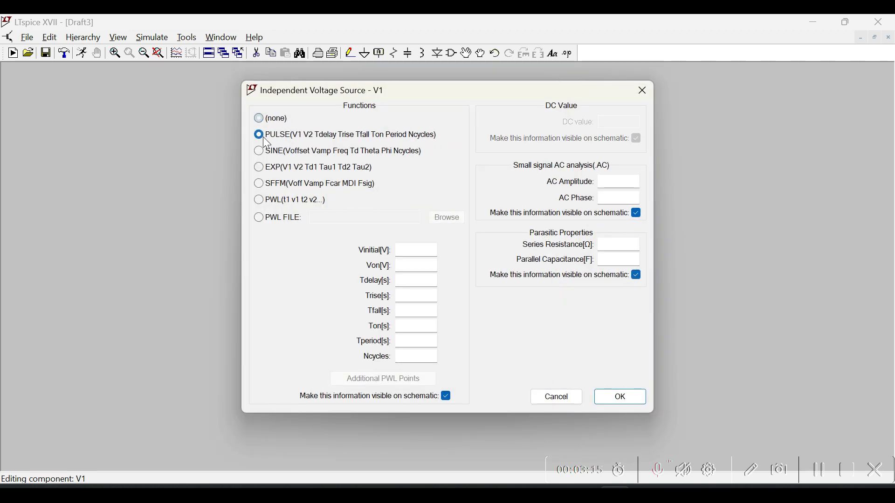
left_click(401, 254)
type("0V")
left_click(412, 264)
type("9")
left_click(424, 250)
key("BackSpace")
Set the pulse's delay to 0 and both its rise time and fall time to 1n
left_click(416, 282)
type("0")
left_click(416, 297)
type("1n")
left_click(414, 310)
type("1n")
Set the pulse's on time to 10m, period to 20m and number of cycles to 2, and apply the source settings
left_click(408, 325)
type("10m")
left_click(417, 338)
type("20m")
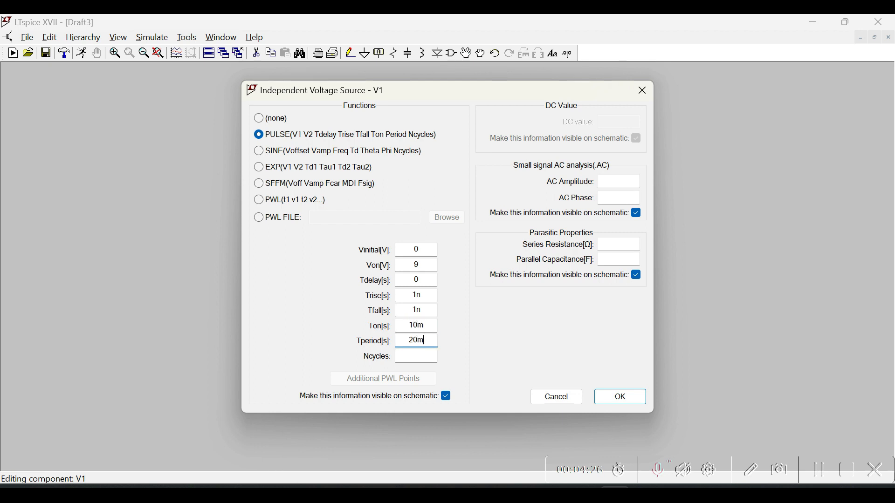
left_click(423, 355)
type("2")
left_click(609, 401)
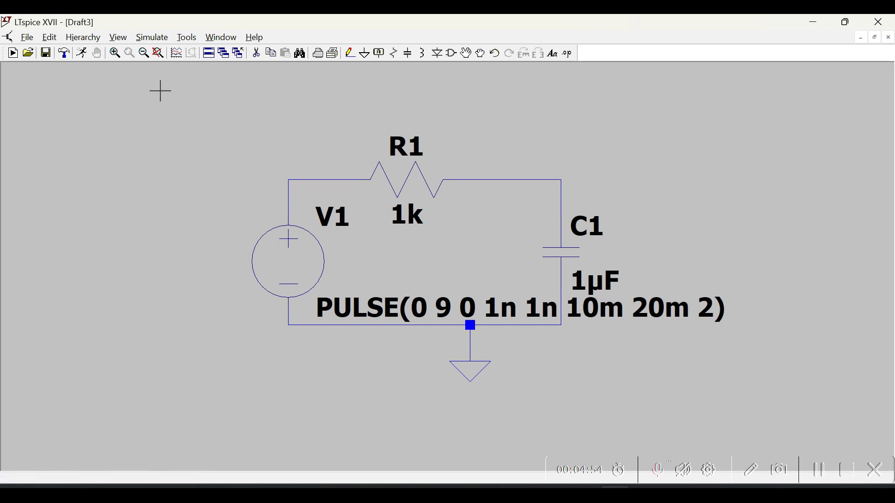
Run a transient simulation of the circuit with a stop time of 20ms
left_click(154, 37)
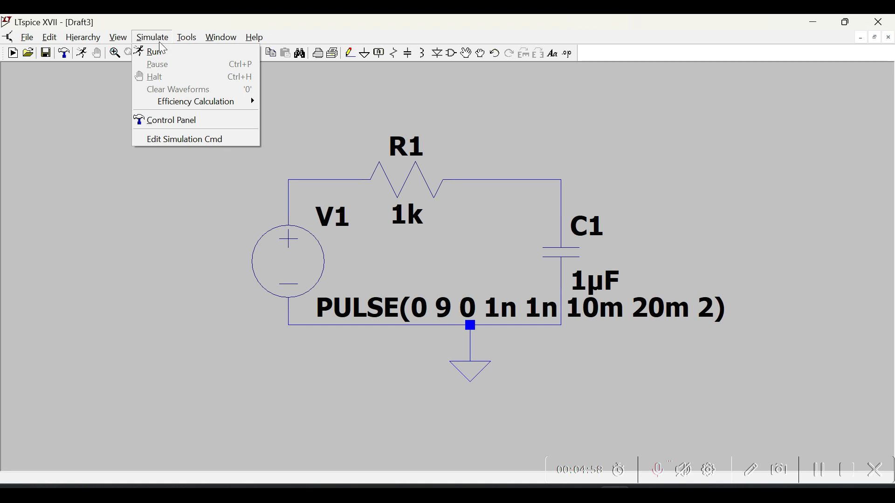
left_click(161, 51)
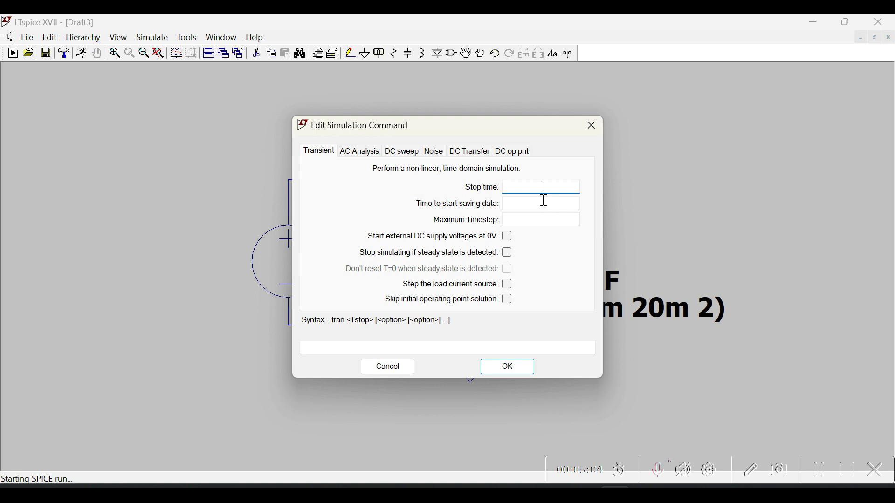
type("20ms")
left_click(507, 368)
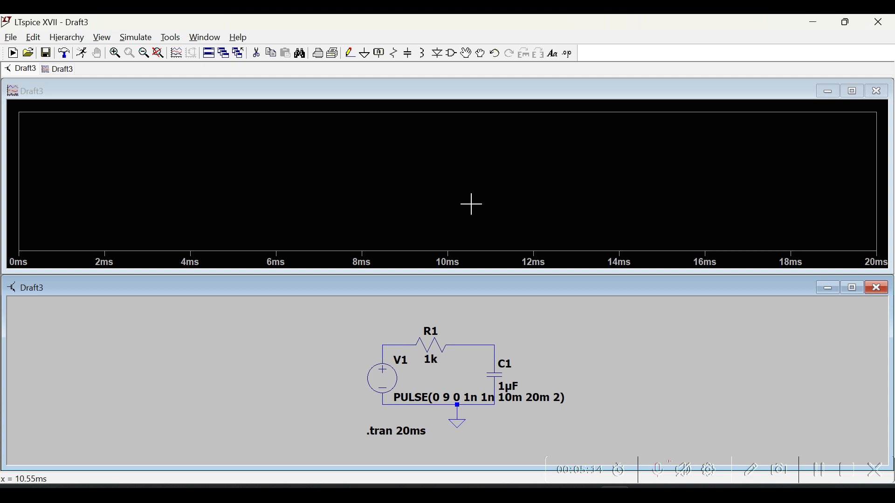
Place a net label Vc at the corner node above capacitor C1 and plot the voltage of that node
right_click(498, 347)
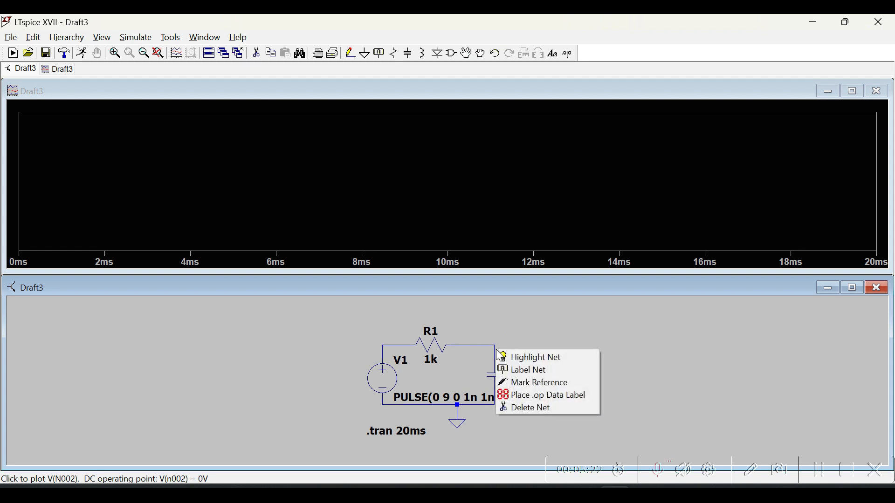
left_click(530, 371)
type("vc")
key("BackSpace")
key("BackSpace")
type("Vc")
left_click(481, 302)
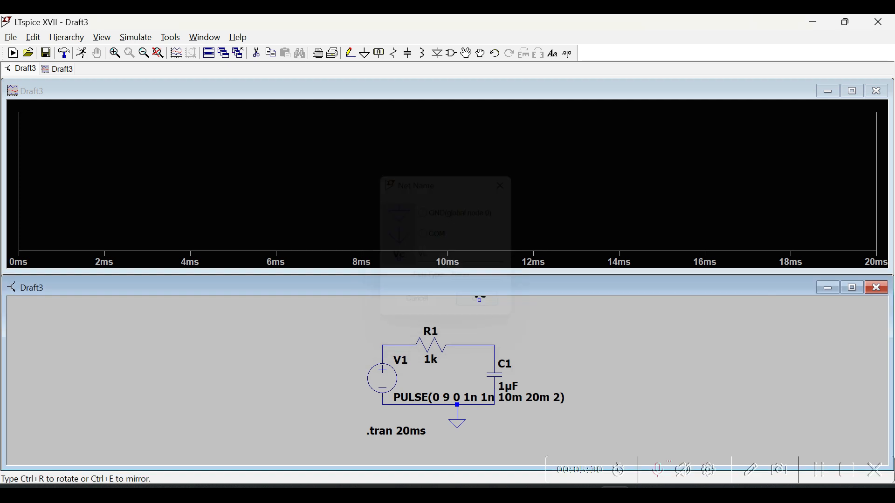
left_click(502, 345)
key("Escape")
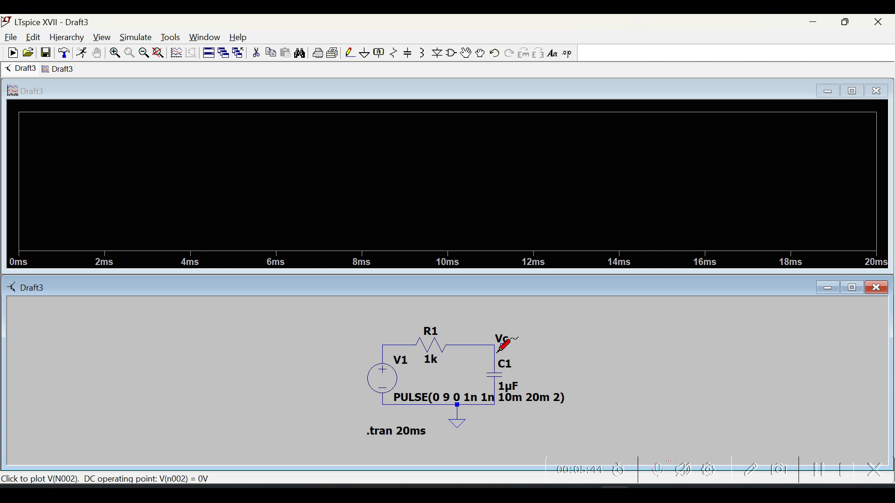
left_click(500, 352)
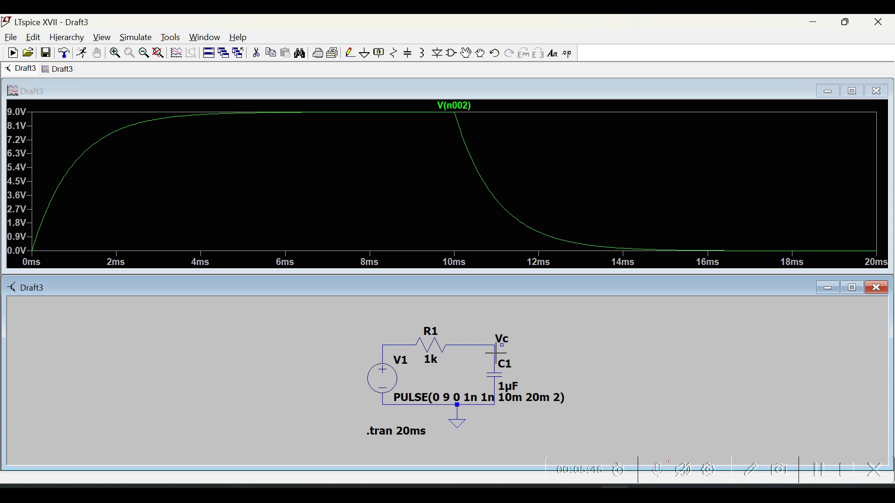